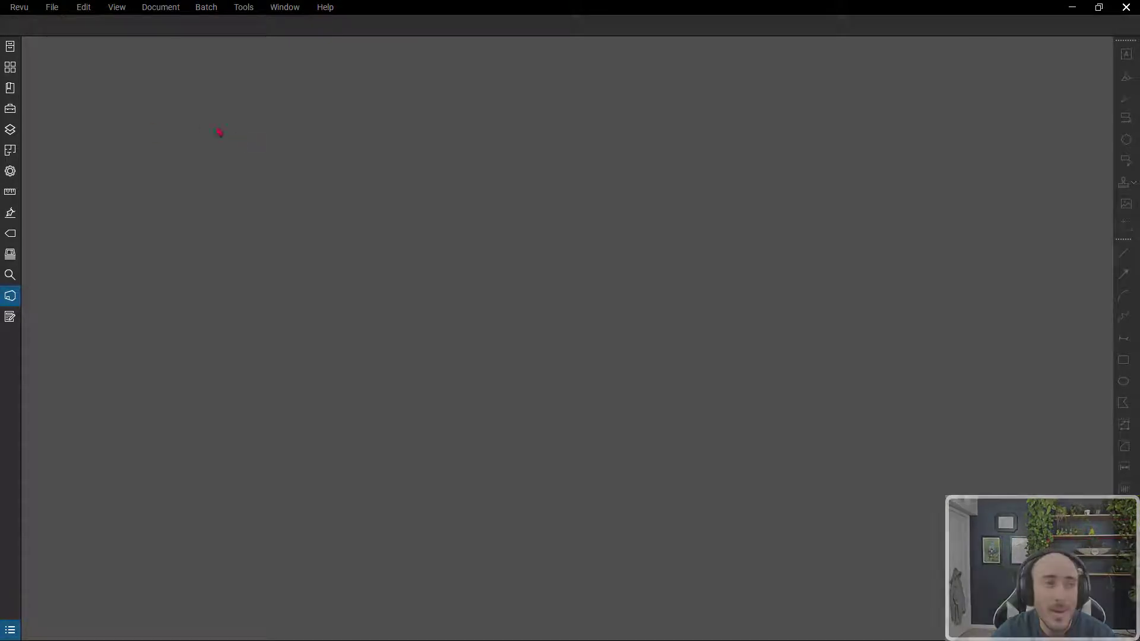
- Open Samtec.pdf from Completed Sets and show the empty Bookmarks panel beside it
click(11, 50)
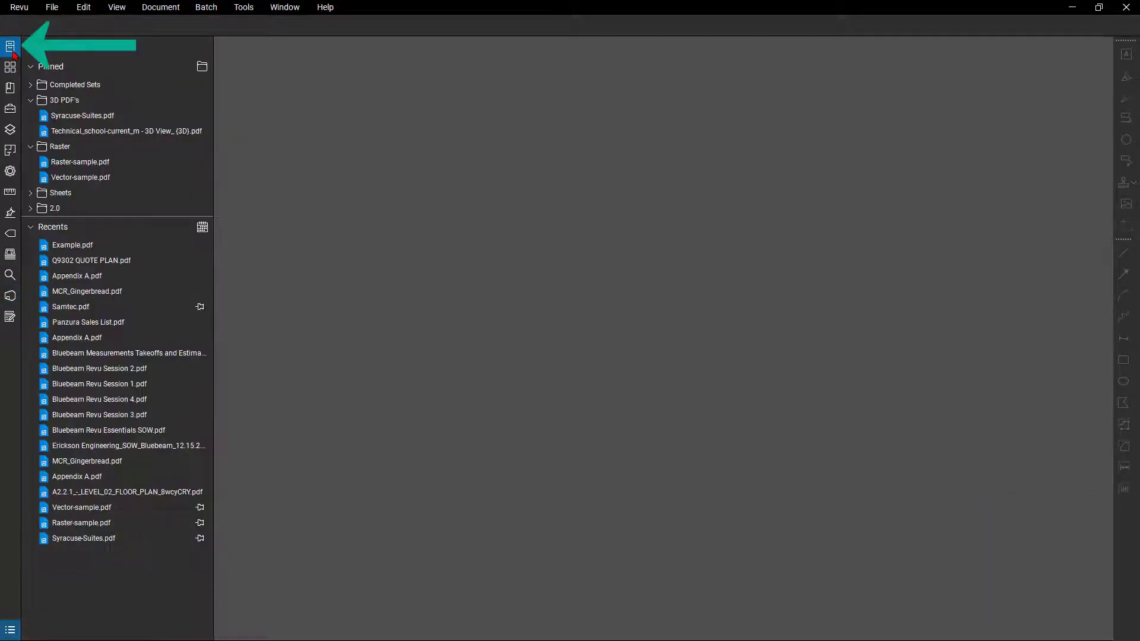
click(31, 85)
click(68, 100)
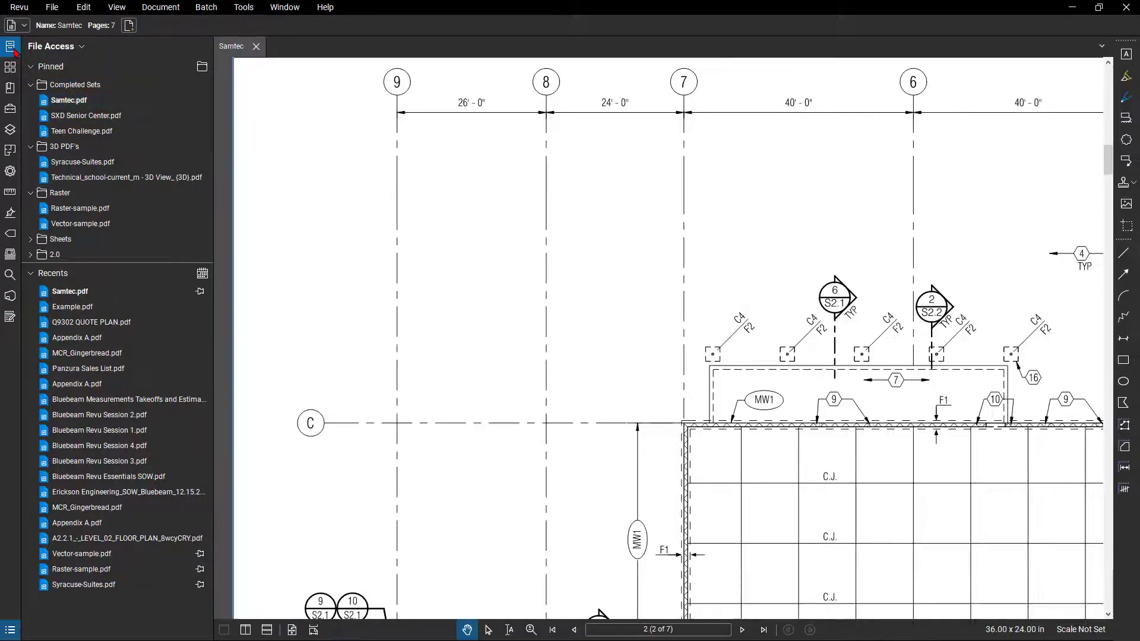
click(11, 47)
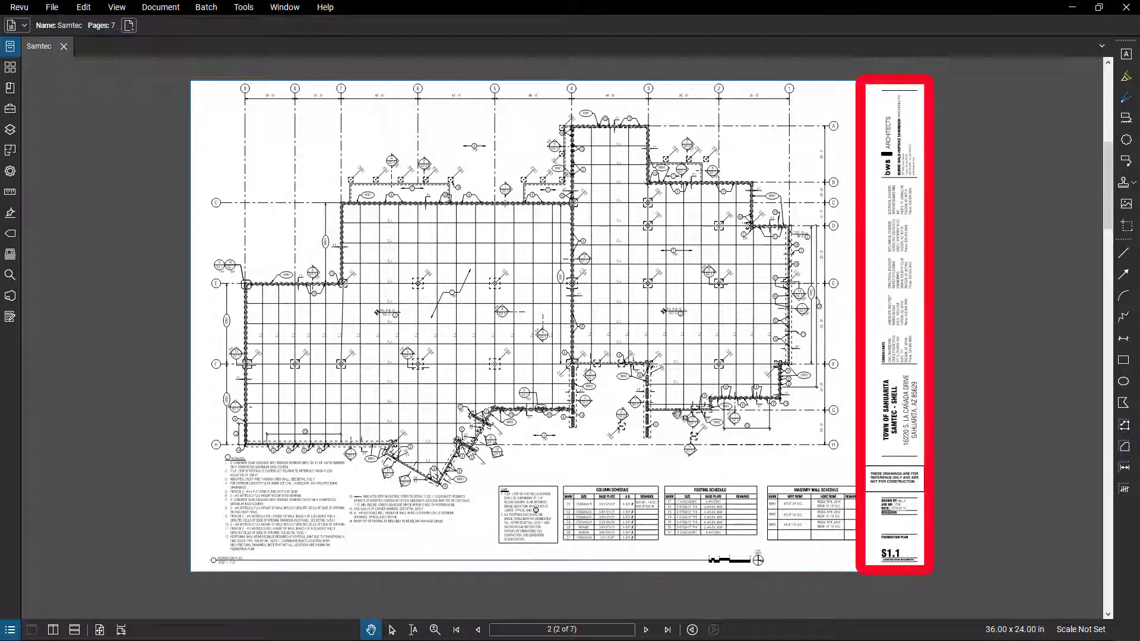
click(894, 555)
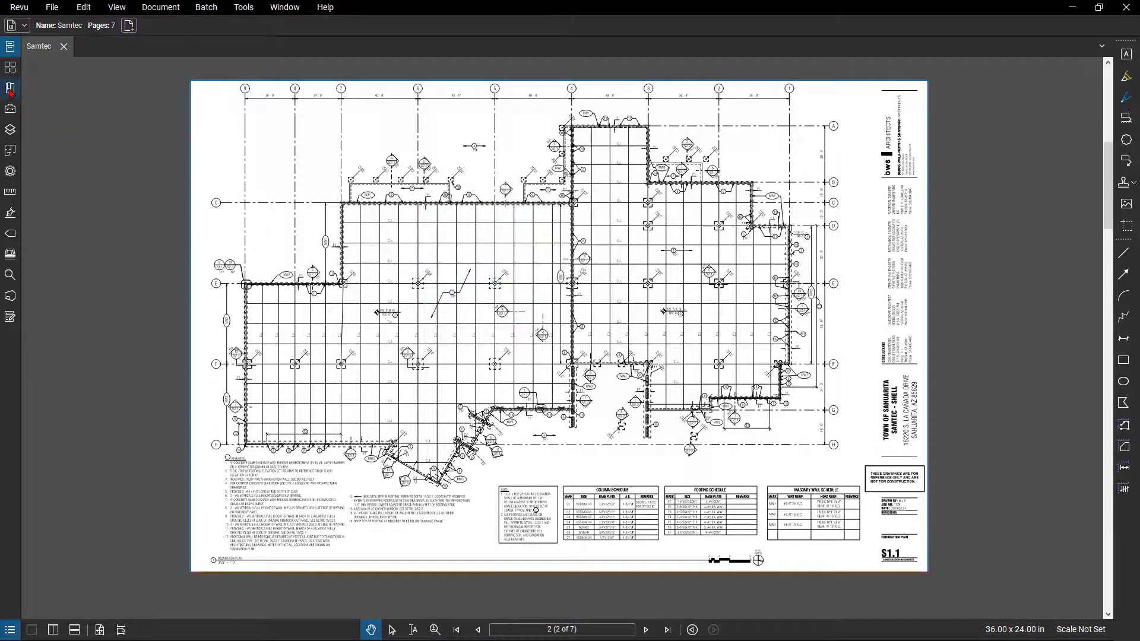
click(10, 90)
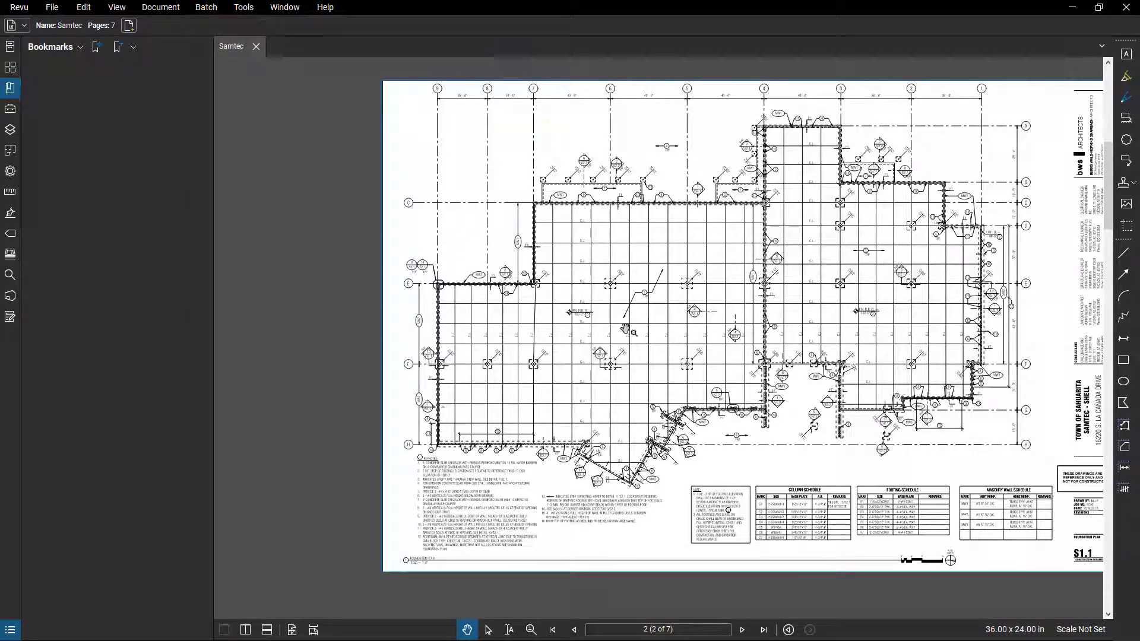
click(742, 630)
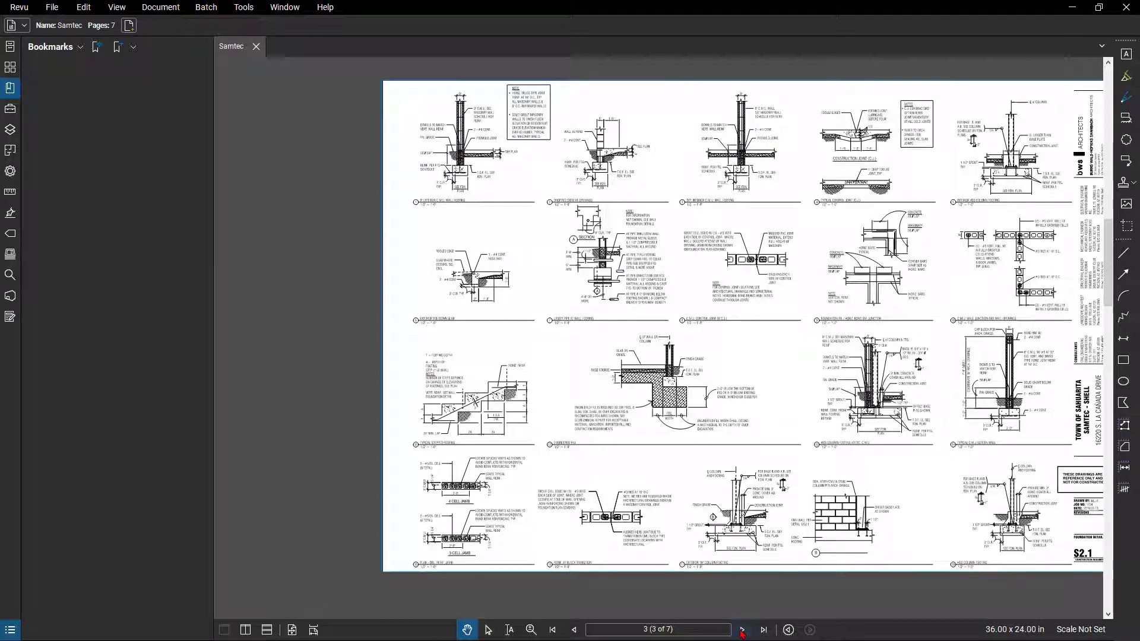
click(742, 629)
click(574, 629)
click(574, 629)
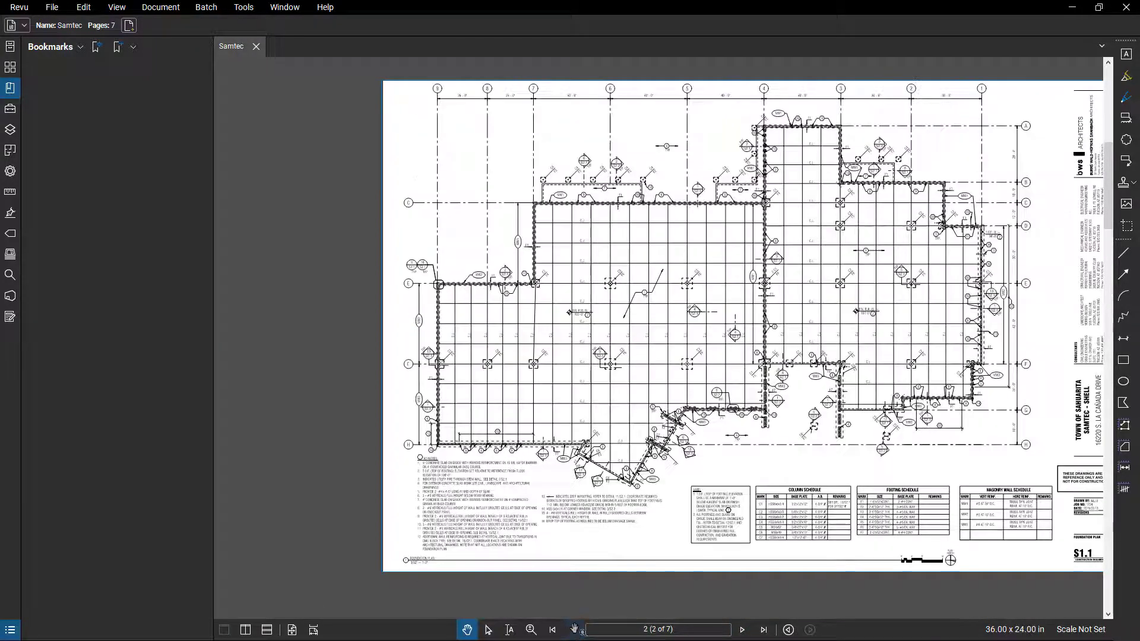
scroll(616, 241, up, 5)
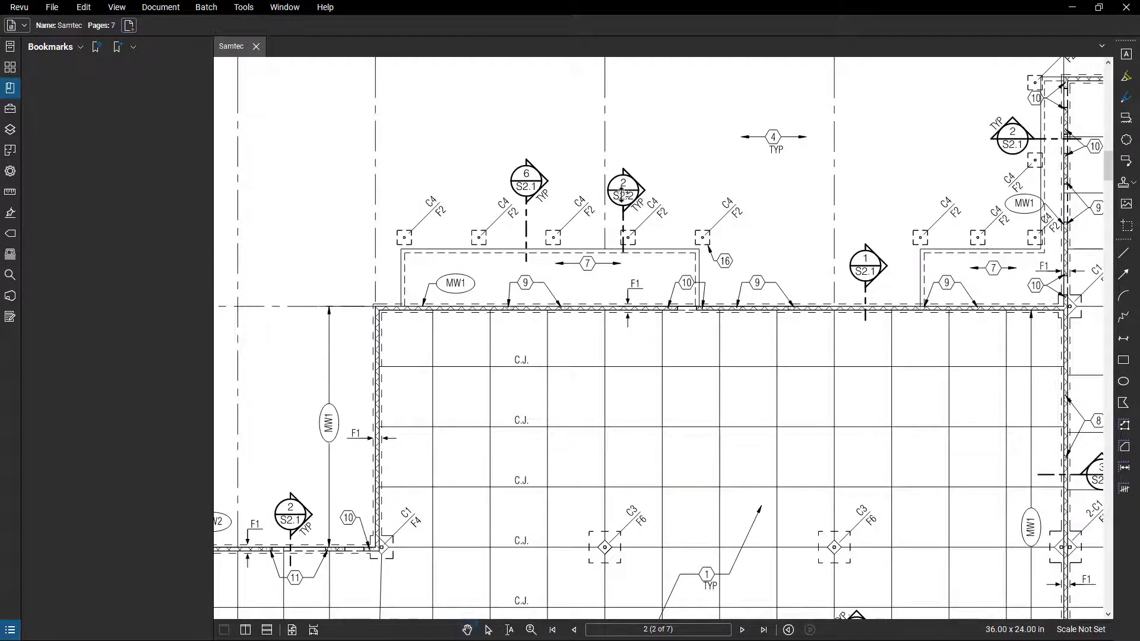
scroll(519, 172, down, 6)
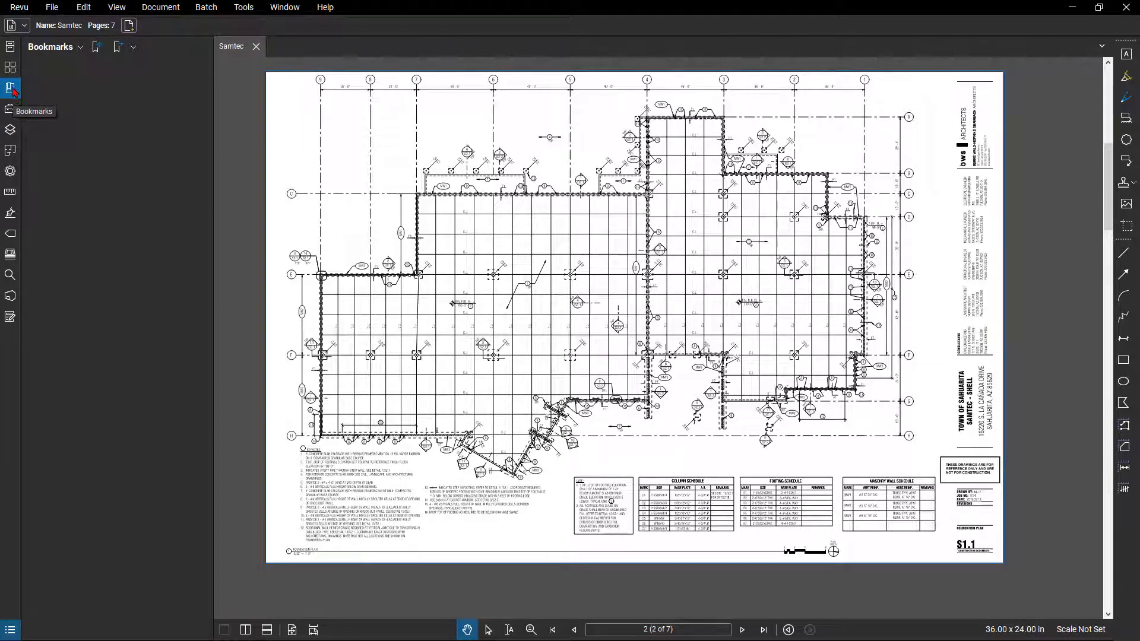
right_click(13, 92)
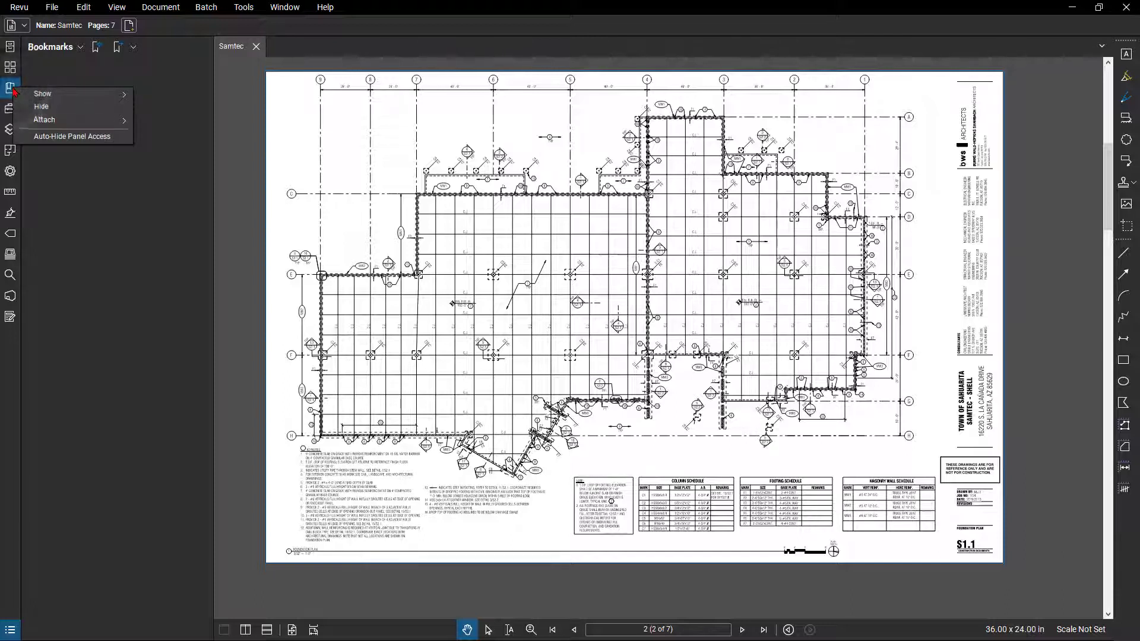
mouse_move(67, 94)
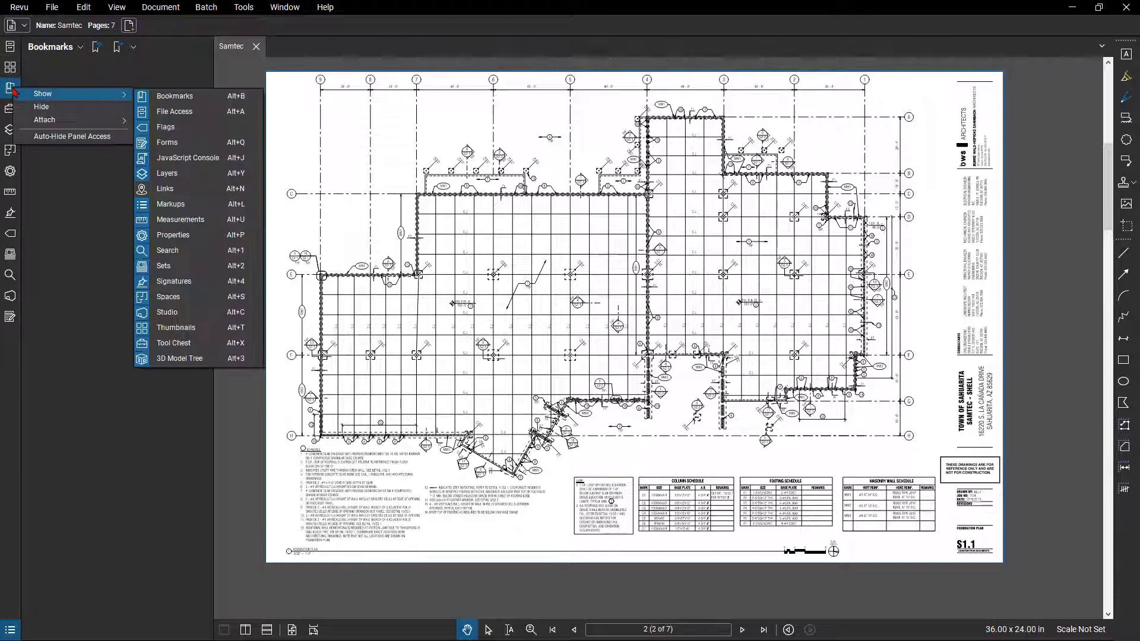
click(199, 96)
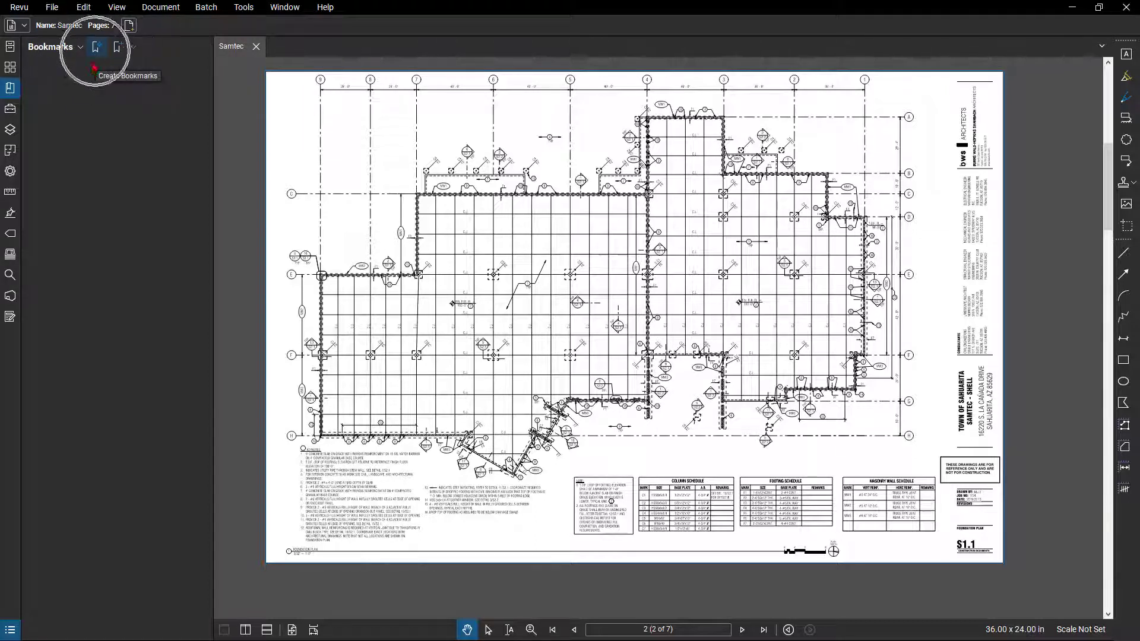
- Start Create Bookmarks with Page Region naming and capture the sheet number S1.1 region
click(95, 47)
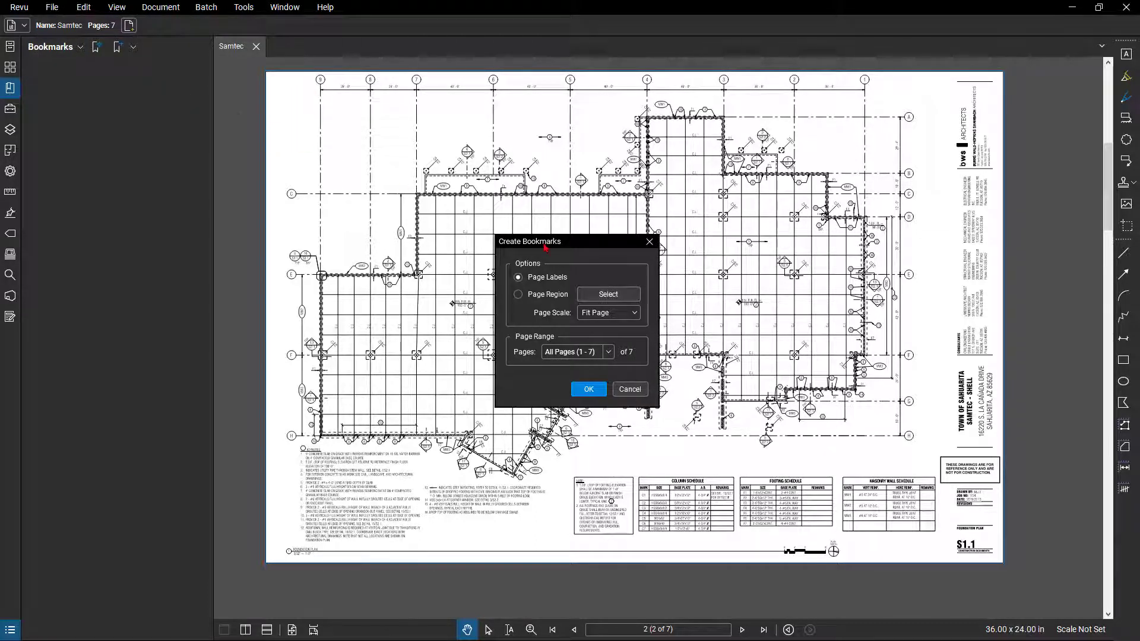
drag(544, 247, 434, 186)
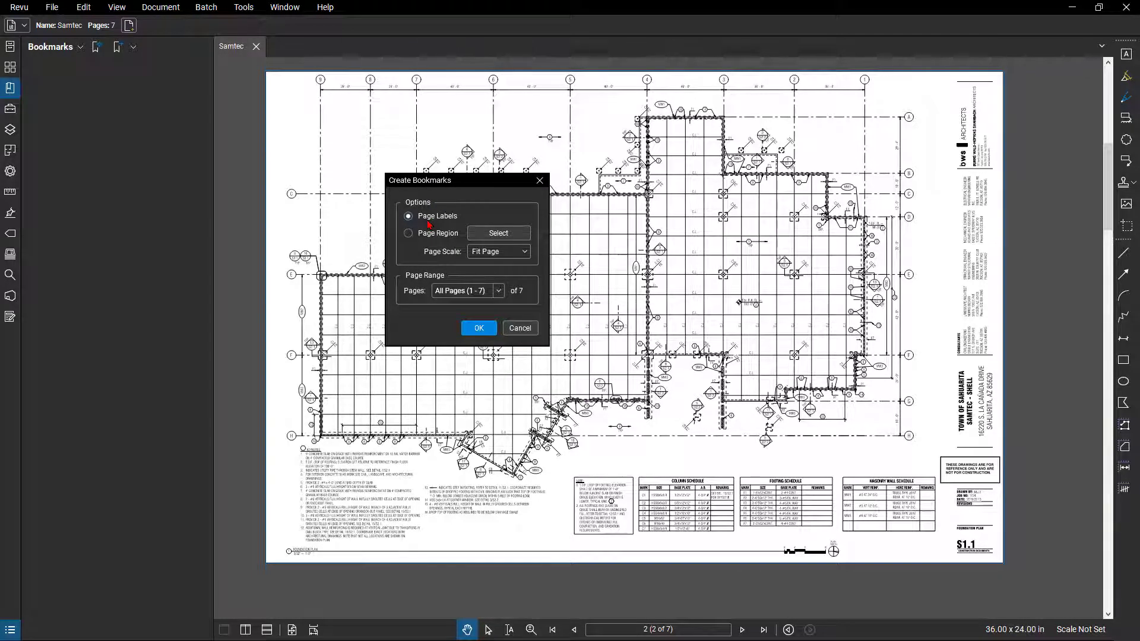
click(440, 236)
click(500, 241)
click(499, 240)
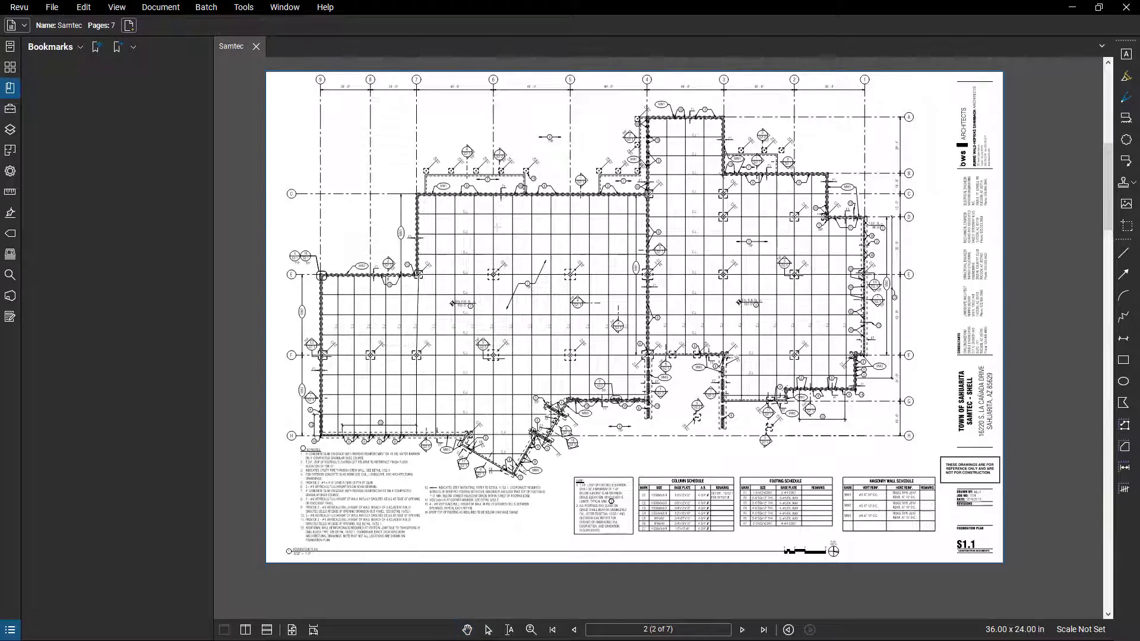
scroll(826, 462, up, 10)
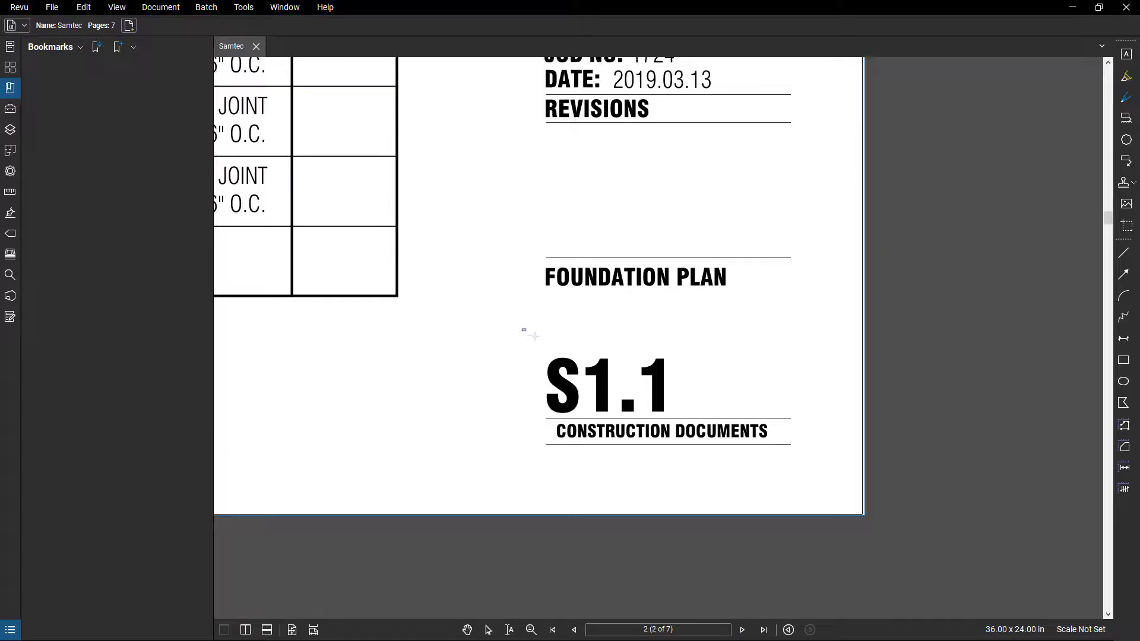
drag(522, 329, 812, 420)
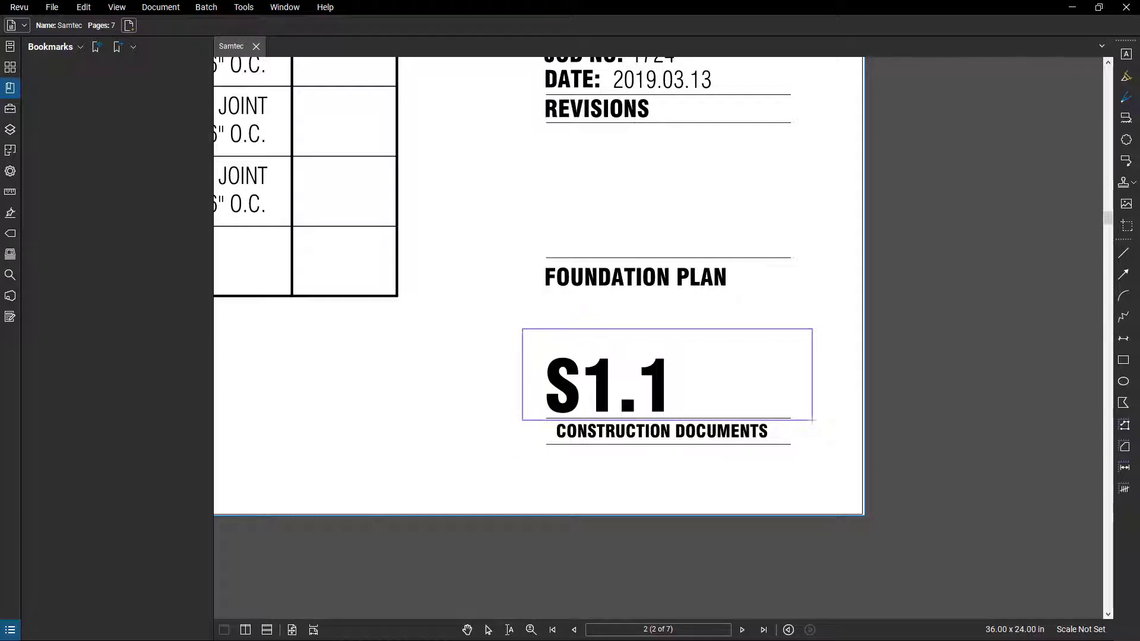
drag(812, 420, 812, 420)
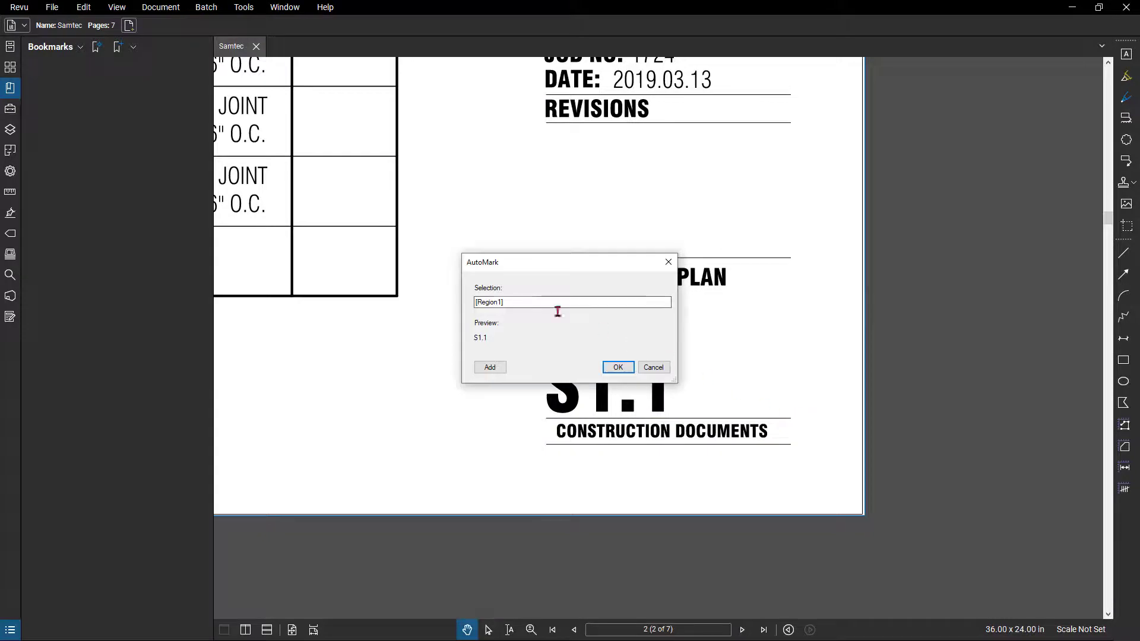
- Add an underscore and the FOUNDATION PLAN title region, giving S1.1_FOUNDATION PLAN, for All Pages (1 - 7)
drag(552, 303, 437, 297)
drag(493, 336, 461, 336)
click(525, 305)
text(_)
click(491, 366)
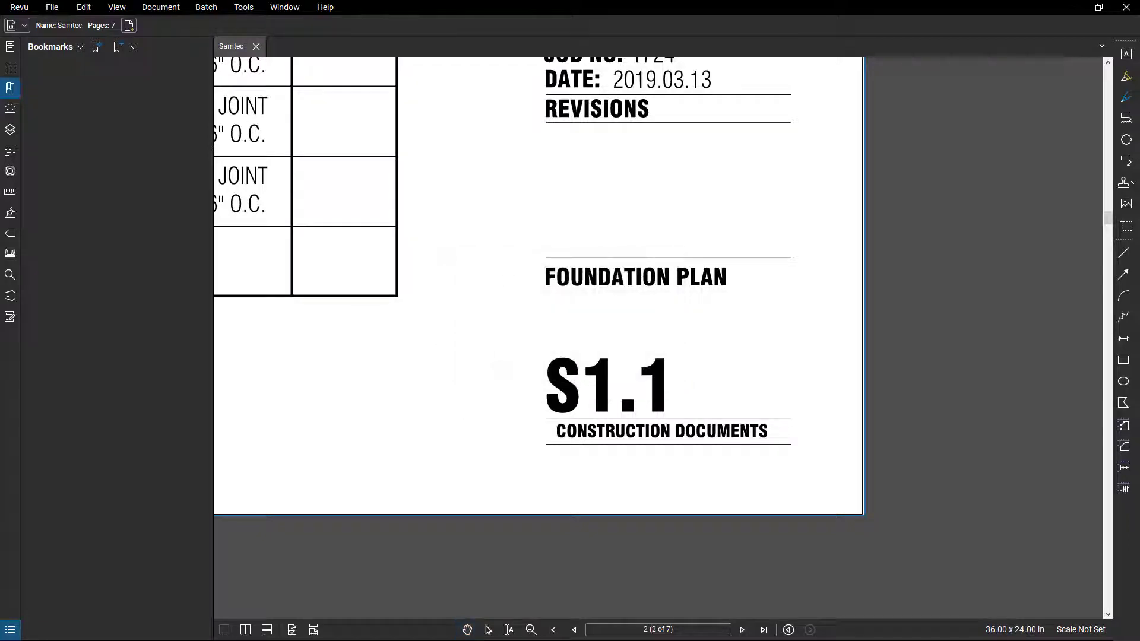
drag(514, 256, 822, 325)
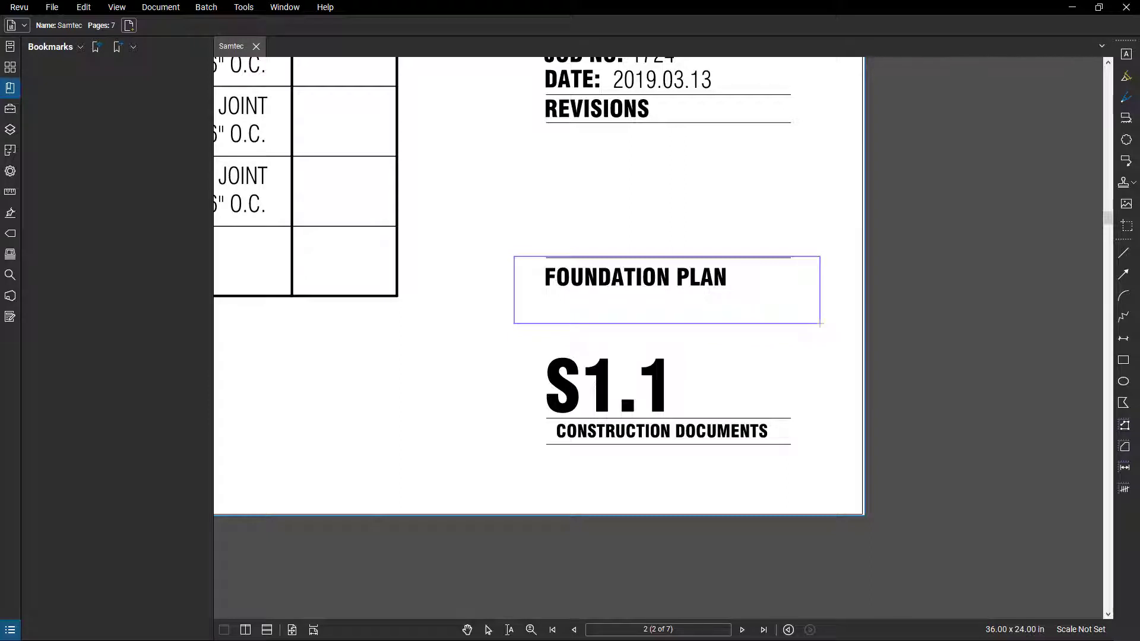
mouse_move(821, 324)
mouse_down()
mouse_move(707, 288)
mouse_move(707, 310)
mouse_move(764, 341)
mouse_move(807, 340)
mouse_up()
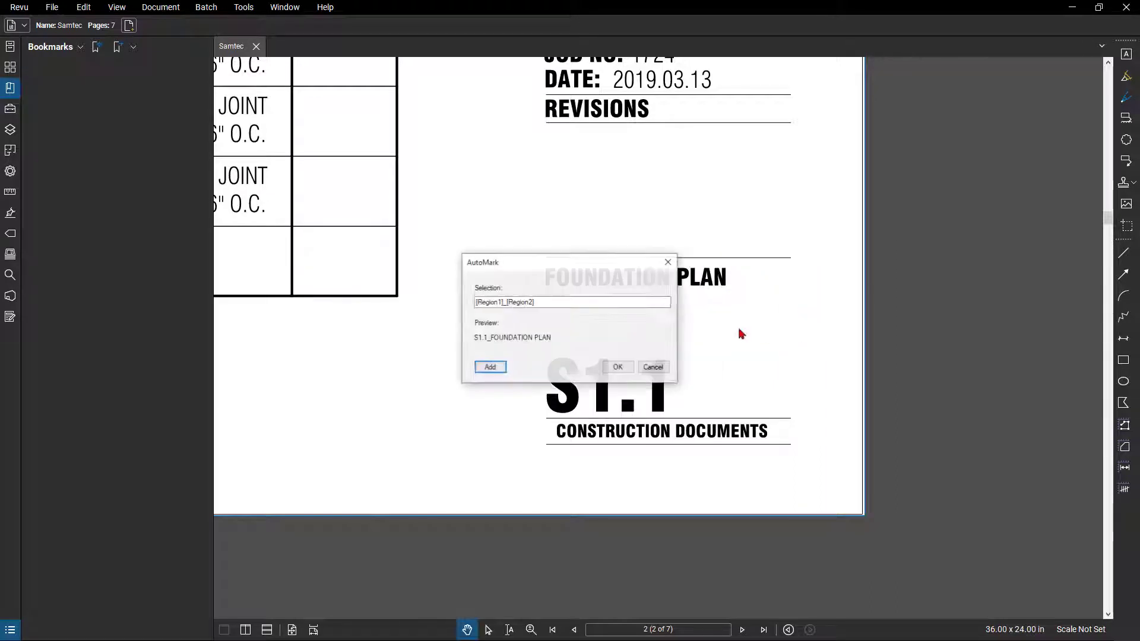
drag(565, 308, 434, 298)
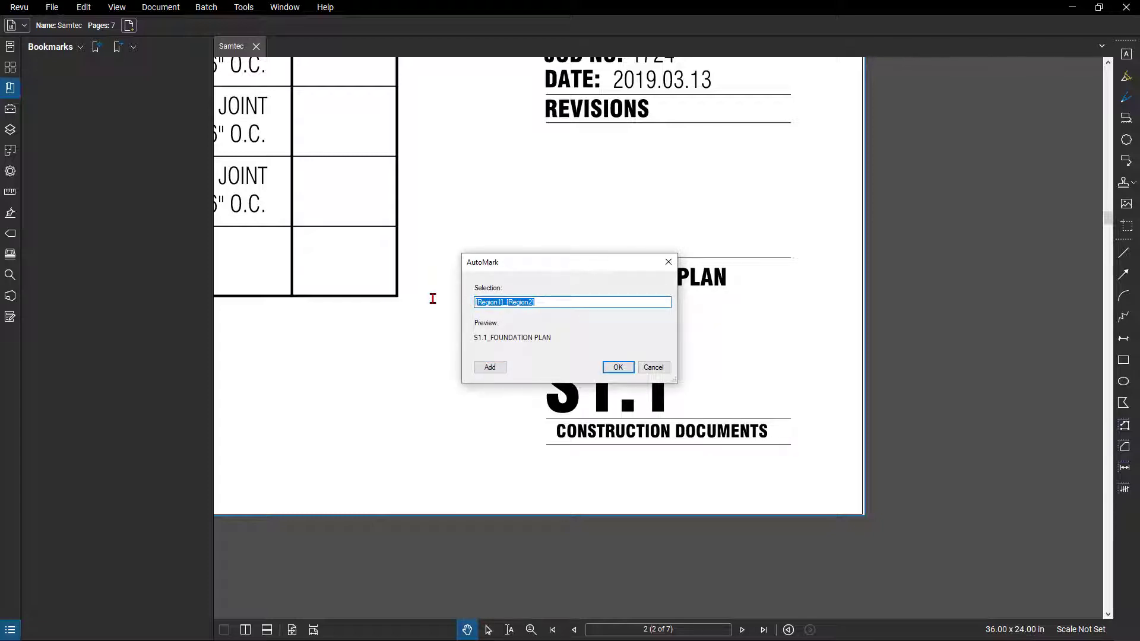
drag(474, 337, 555, 338)
click(618, 367)
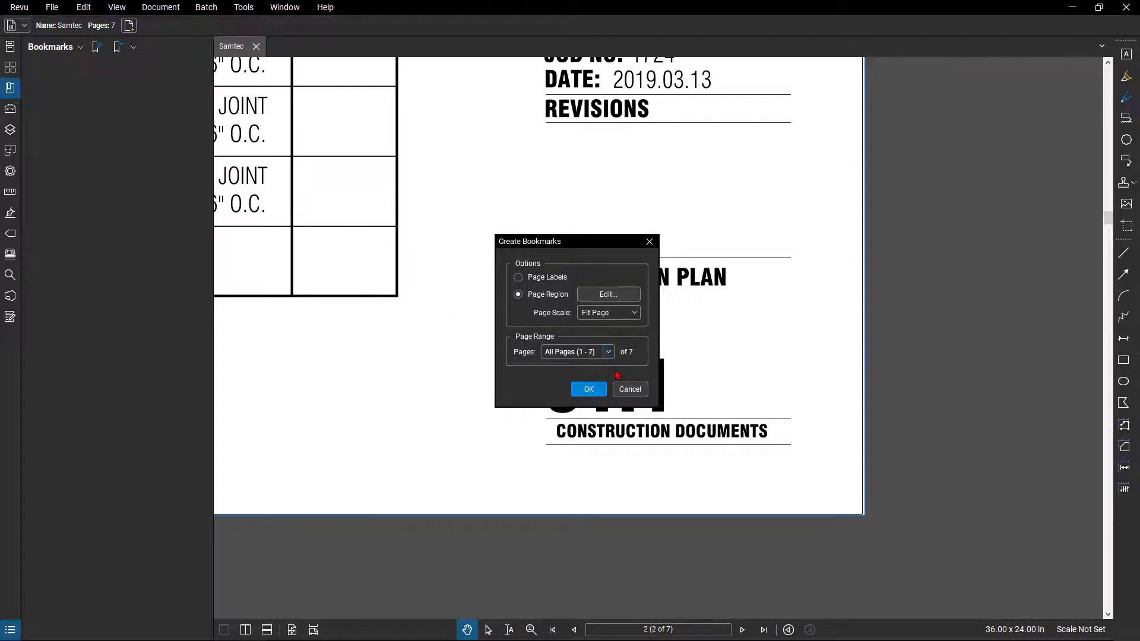
click(609, 352)
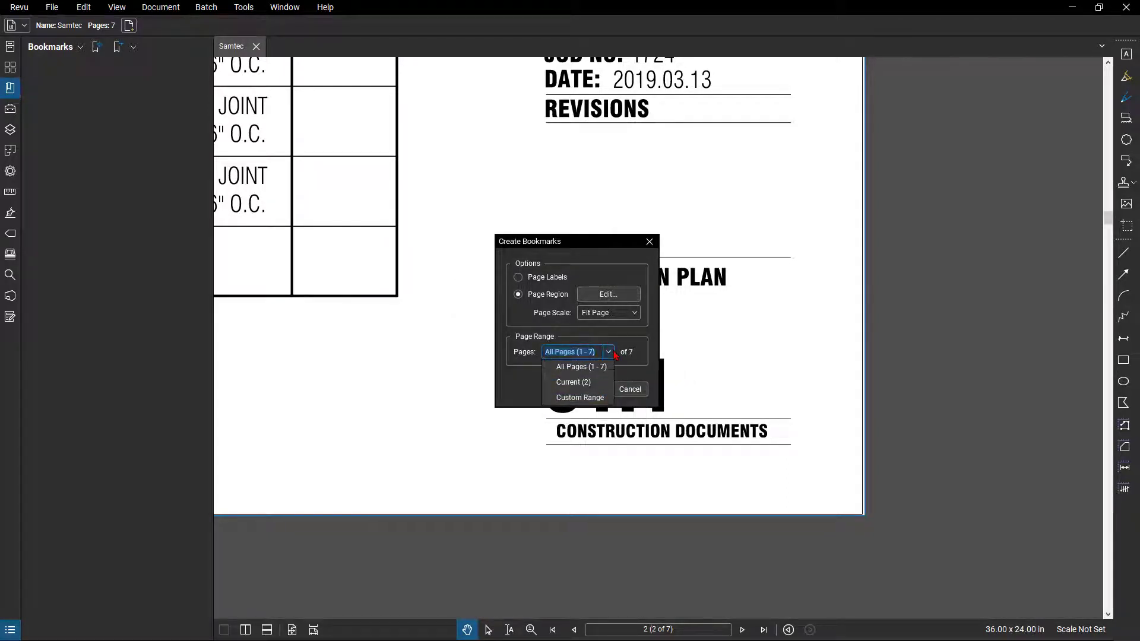
key(Down)
click(640, 355)
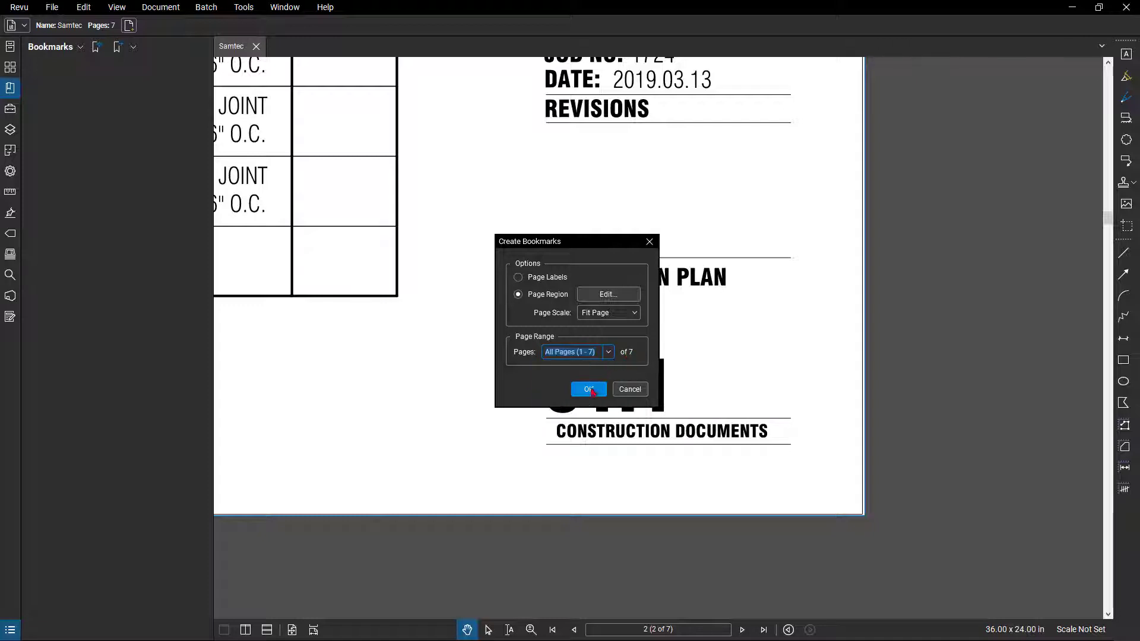
- Create the seven bookmarks and test them by jumping to the S0.1, S1.1 and S2.1 sheets
click(590, 389)
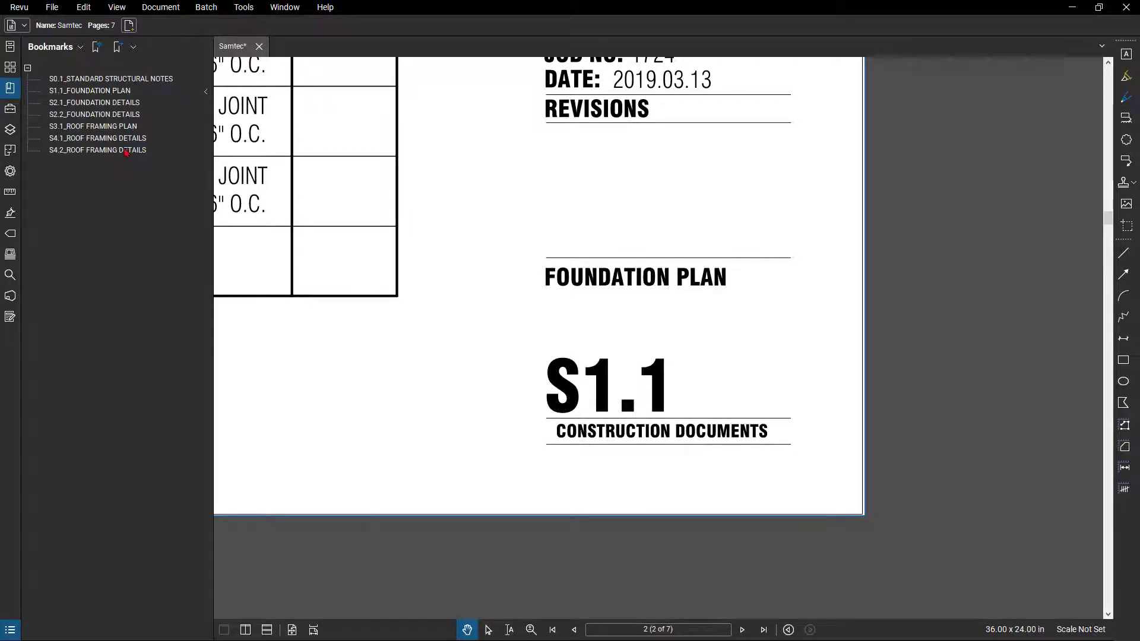
click(114, 81)
click(113, 92)
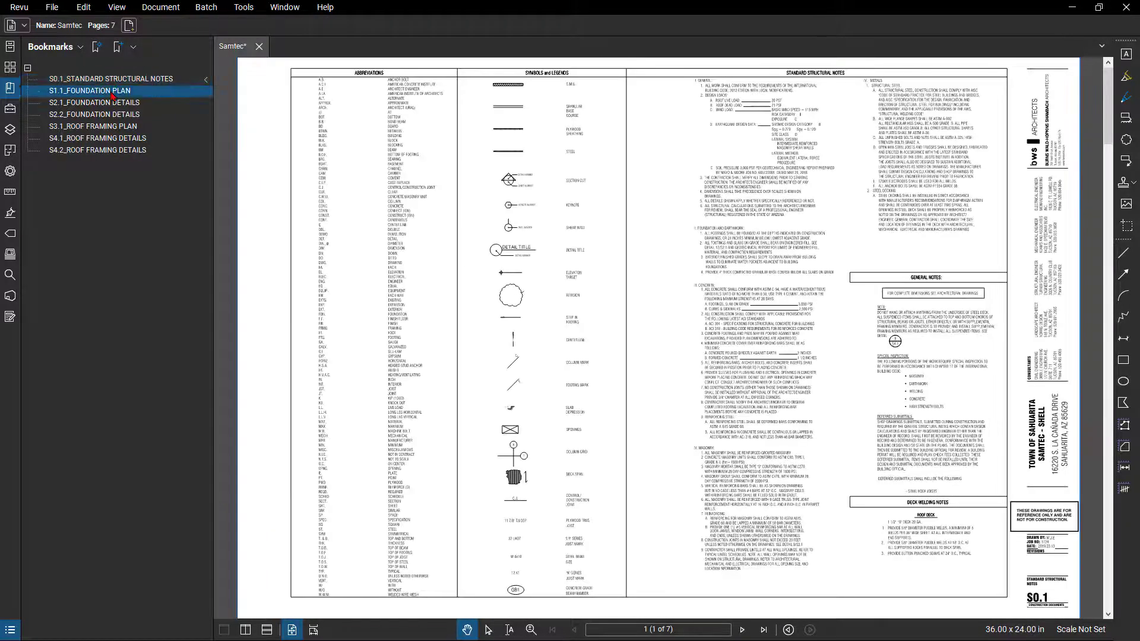
click(116, 104)
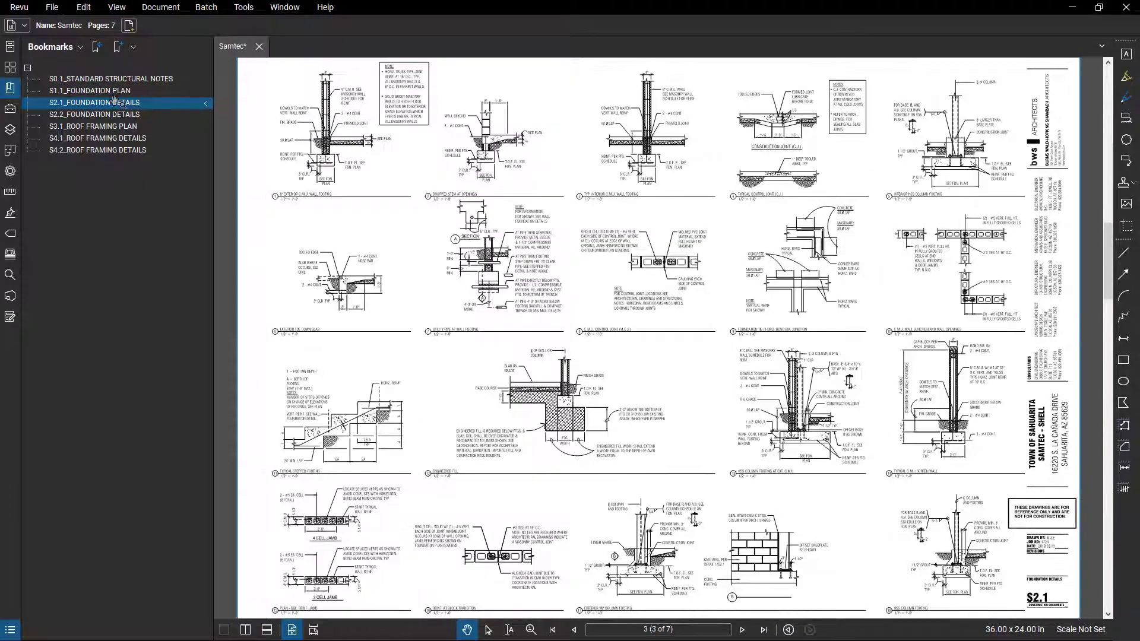
click(78, 94)
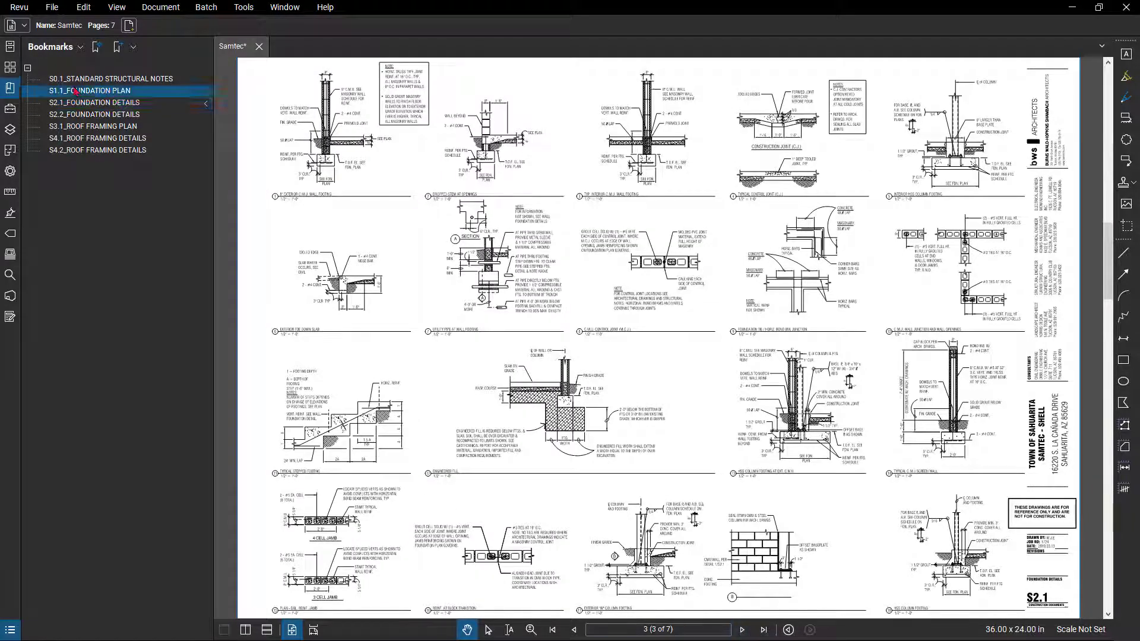
scroll(607, 172, up, 5)
scroll(607, 172, up, 4)
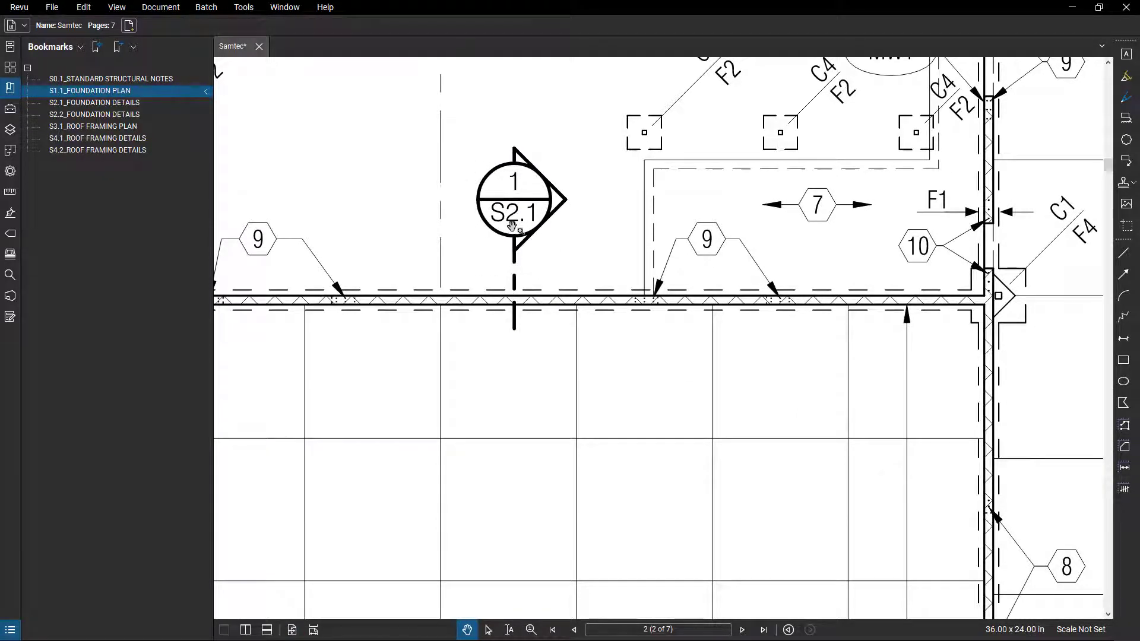
click(107, 104)
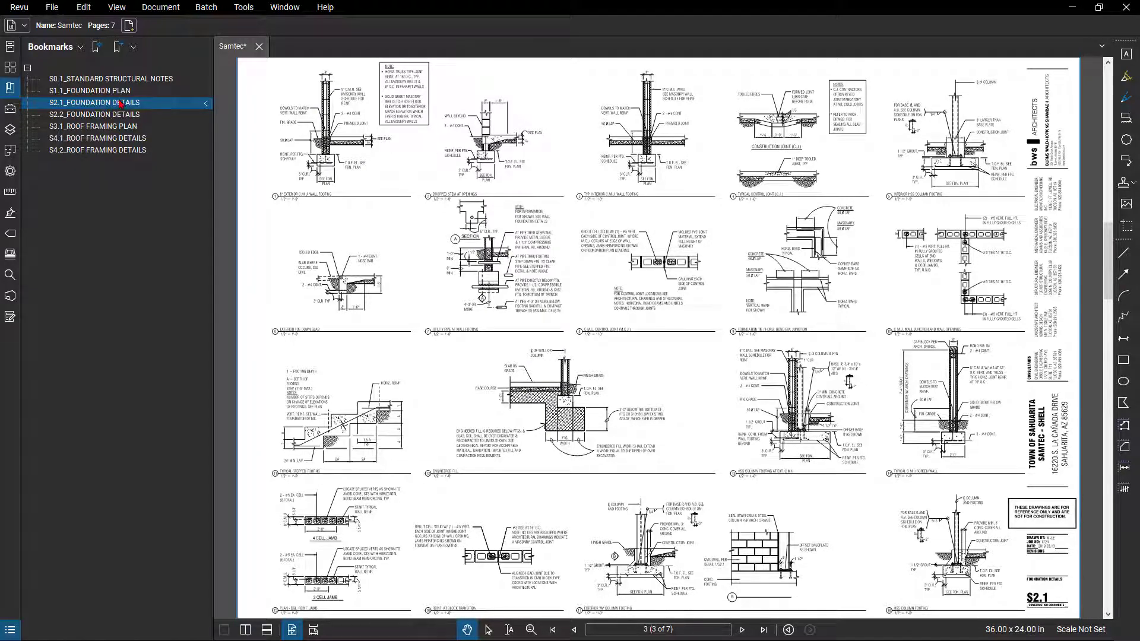
- Add a child bookmark named 1 under S2.1_FOUNDATION DETAILS
right_click(119, 104)
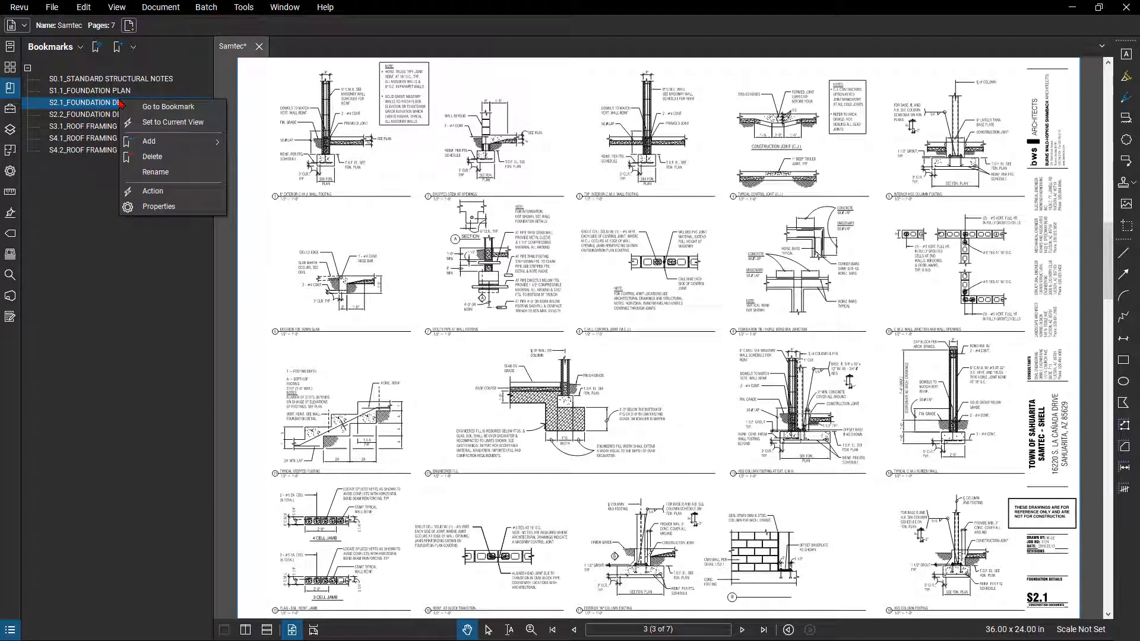
mouse_move(149, 140)
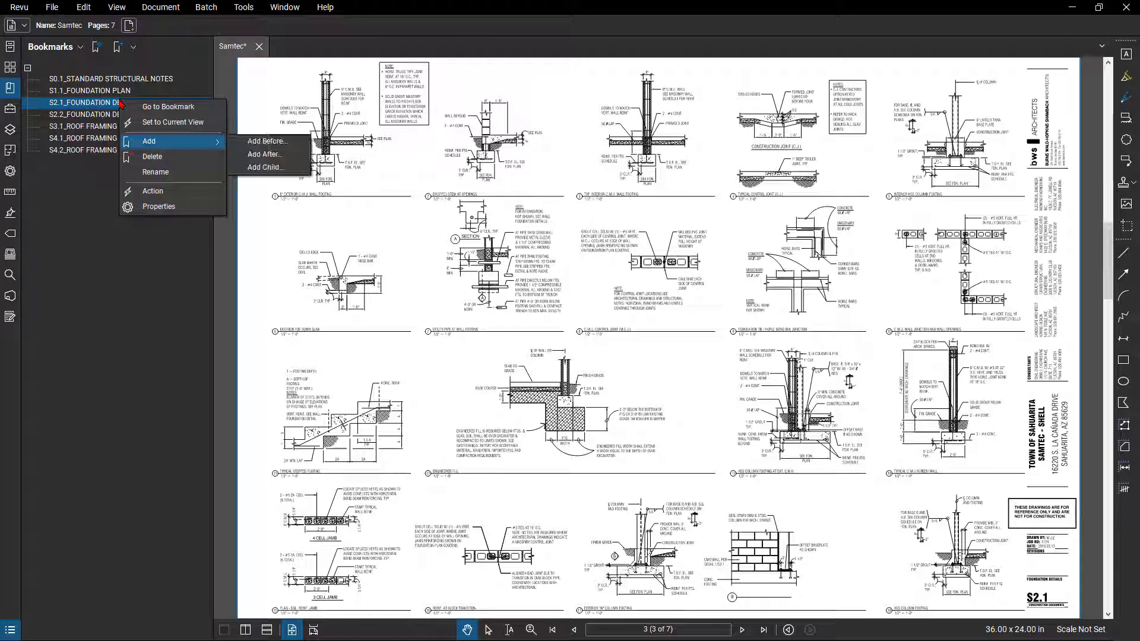
click(271, 168)
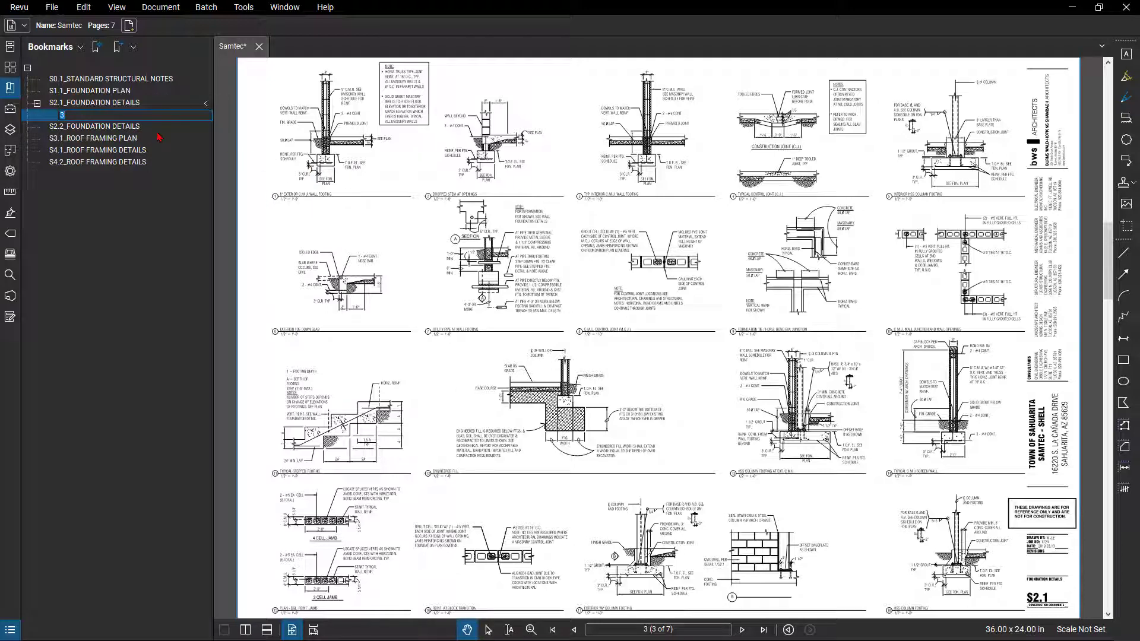
text(1)
key(Return)
- Bring up the Action settings for child bookmark 1
right_click(119, 114)
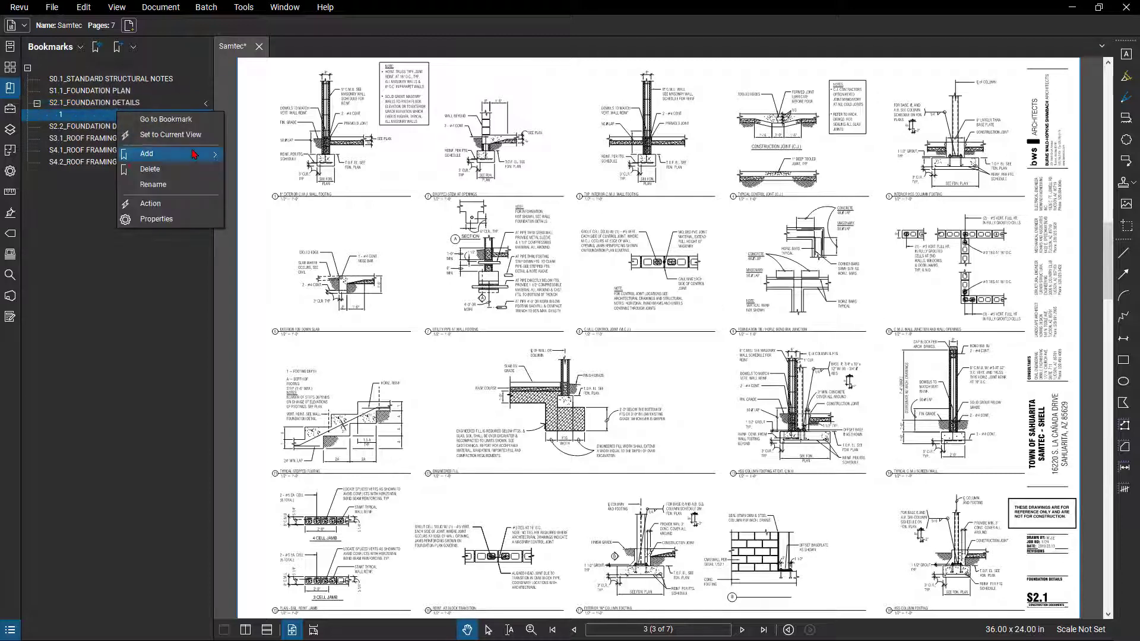
mouse_move(194, 154)
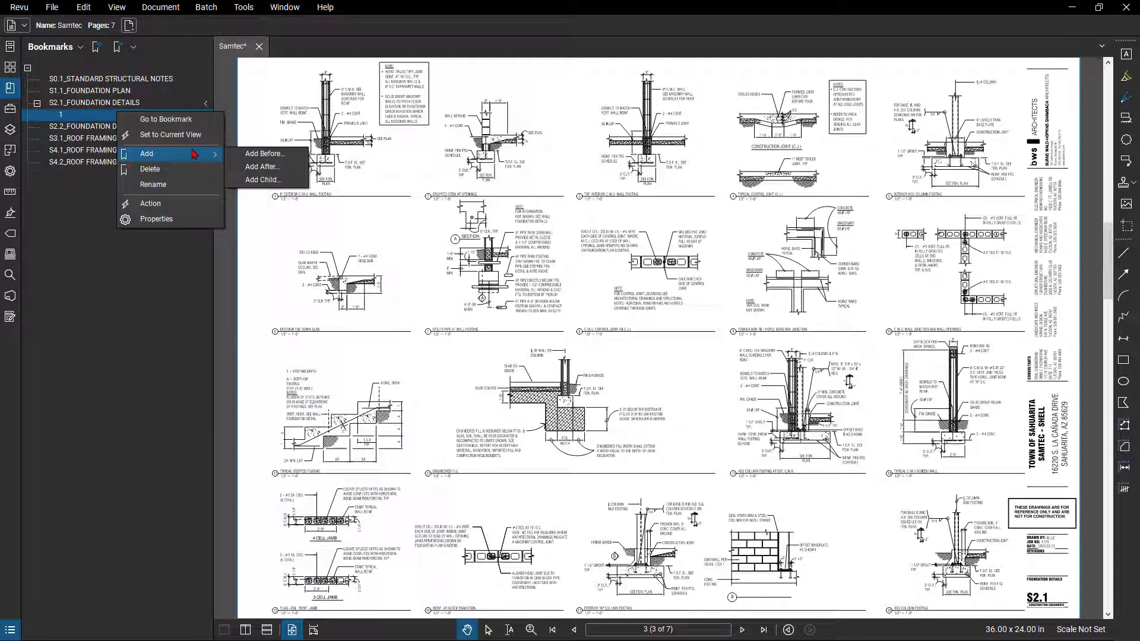
key(Up)
key(Up)
key(Down)
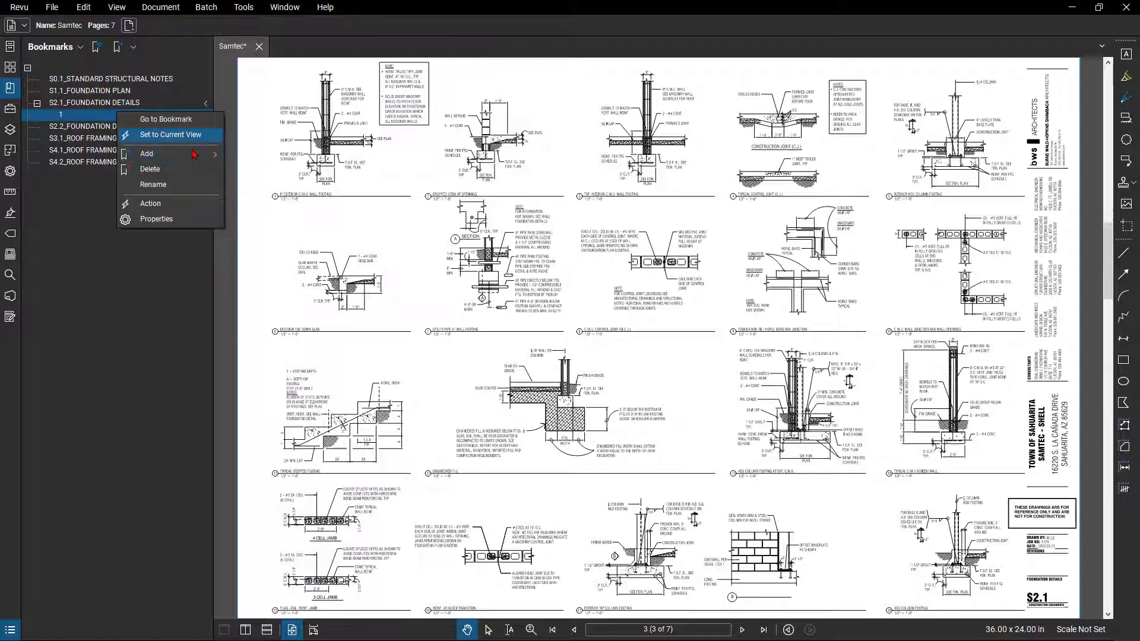
click(181, 209)
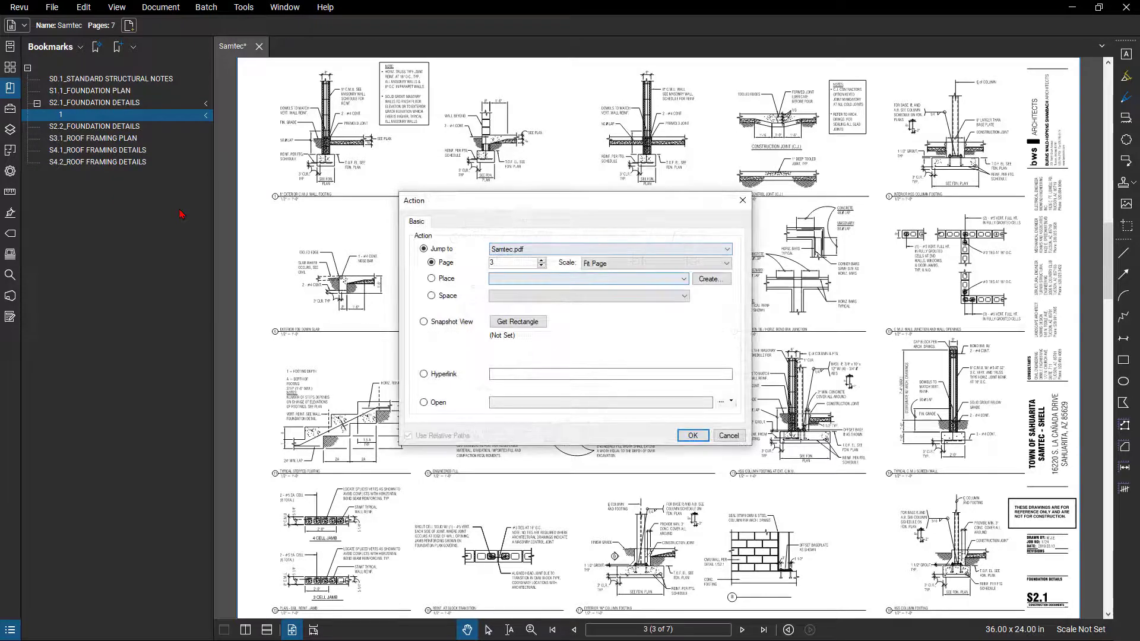
- Point bookmark 1 to a new place 2.1/1 that snapshots the top-left wall footing detail
click(447, 281)
click(712, 280)
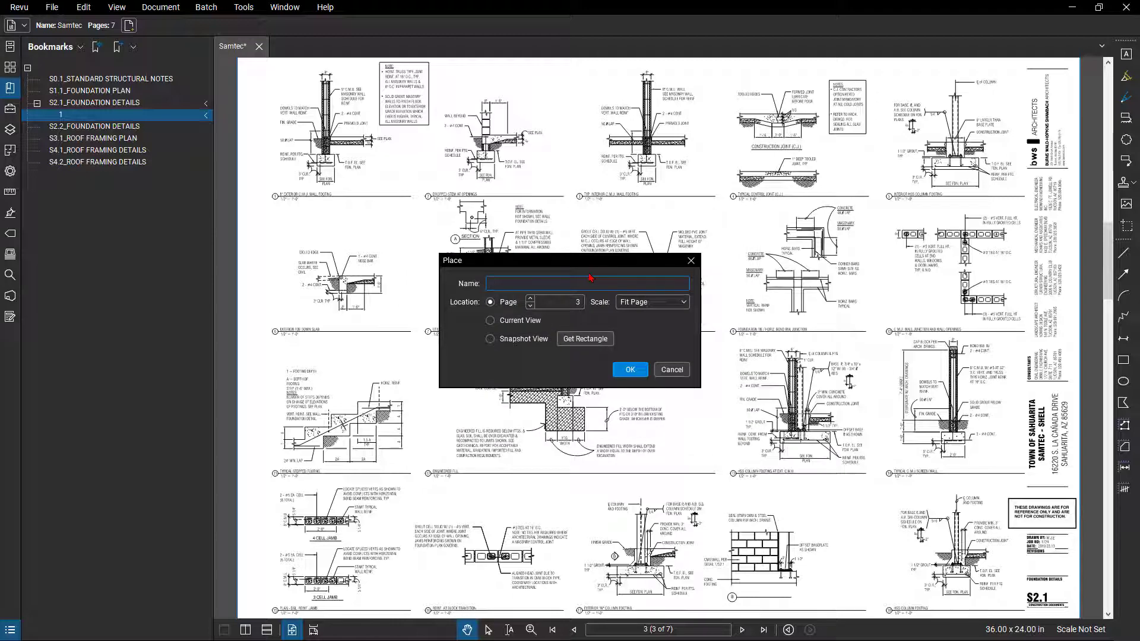
text(S)
key(BackSpace)
text(2.1/1)
key(Escape)
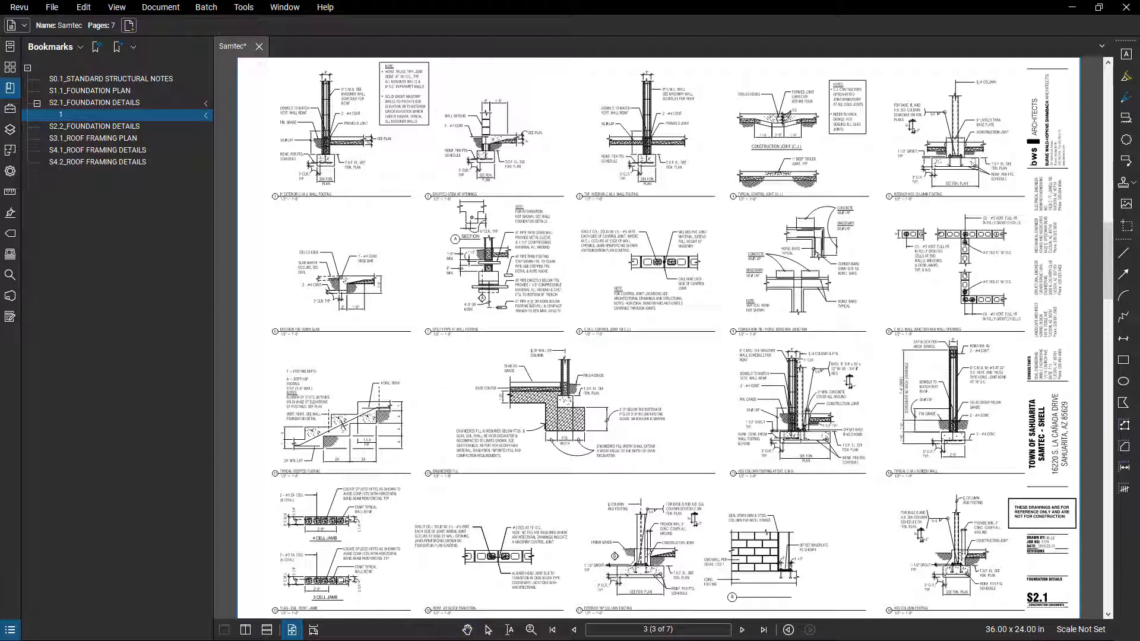
drag(258, 61, 435, 206)
click(629, 381)
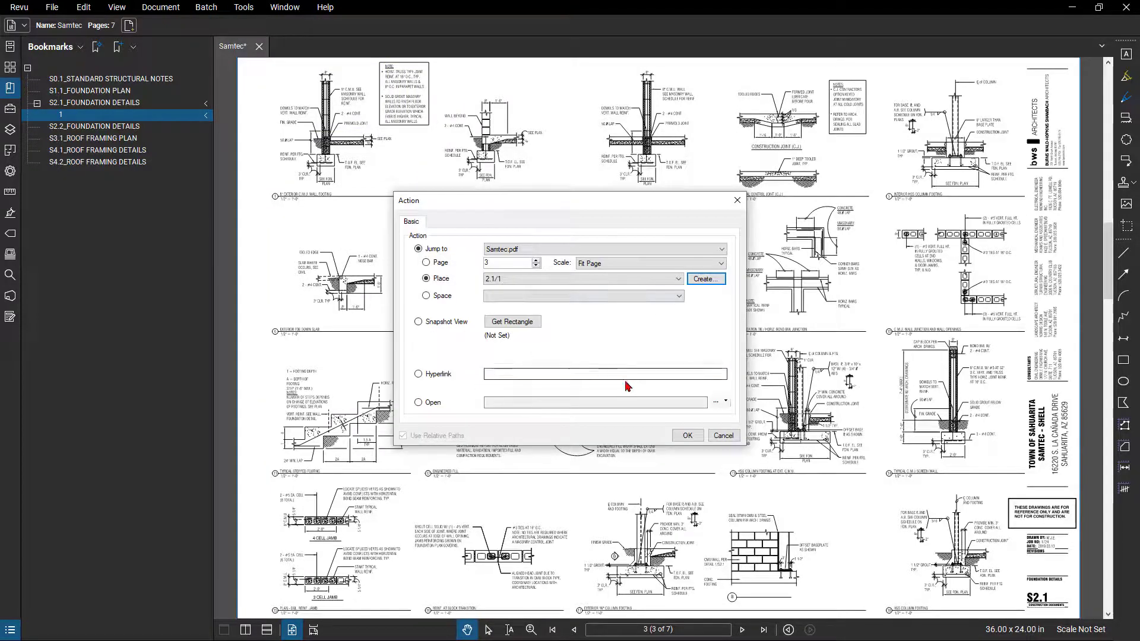
click(687, 435)
- Confirm bookmark 1 zooms to the 8" exterior C.M.U. wall footing detail, then collapse S2.1
click(118, 103)
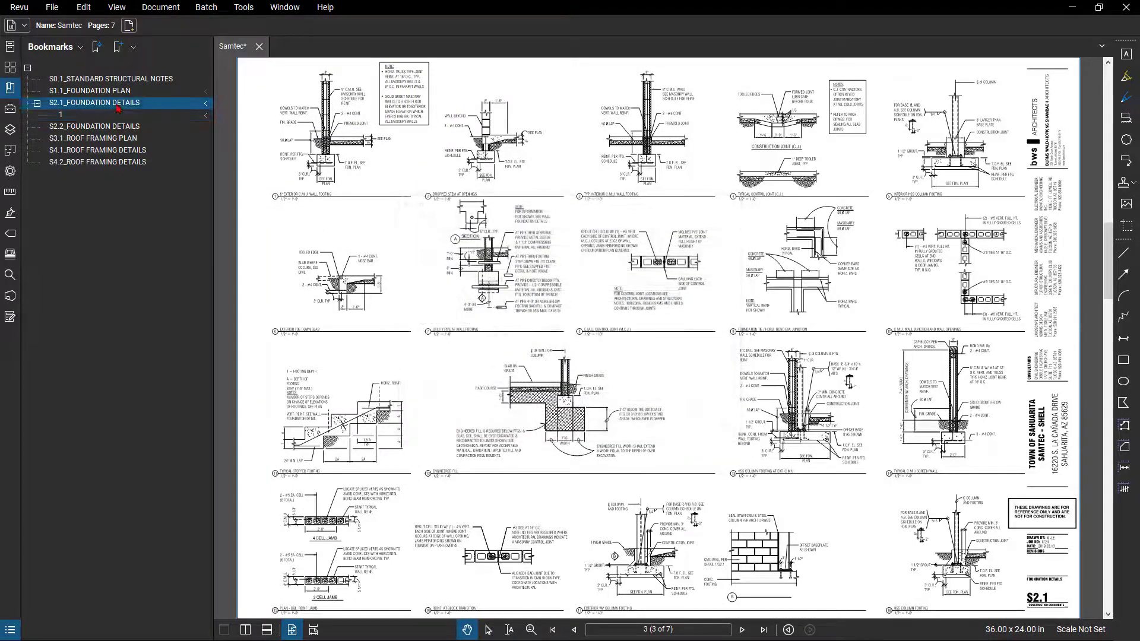
click(104, 91)
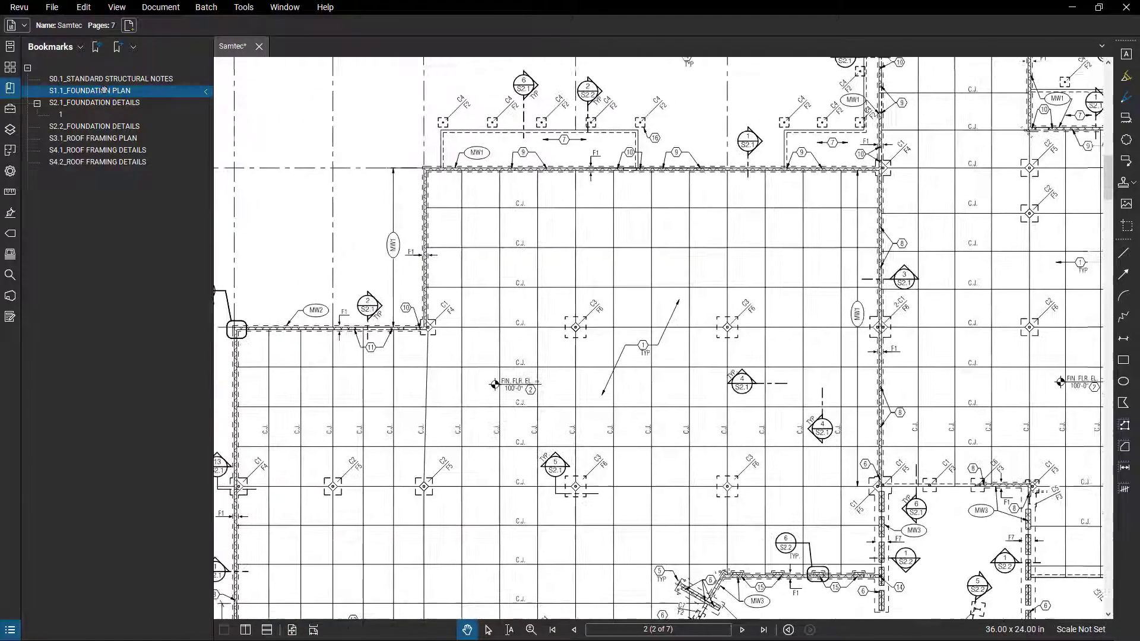
click(67, 116)
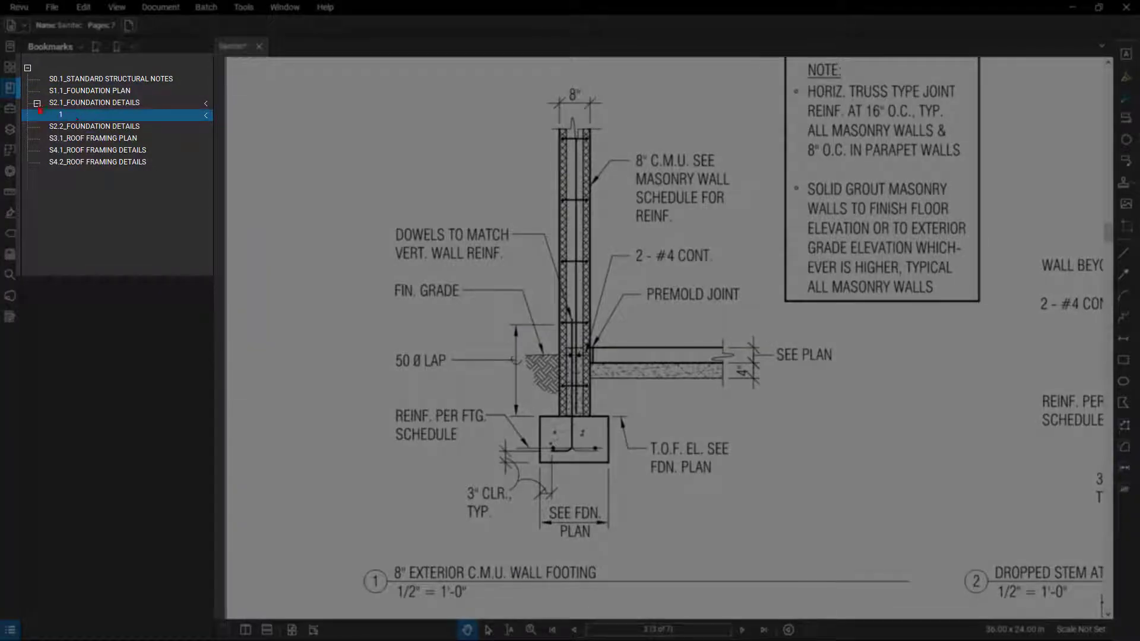
click(37, 104)
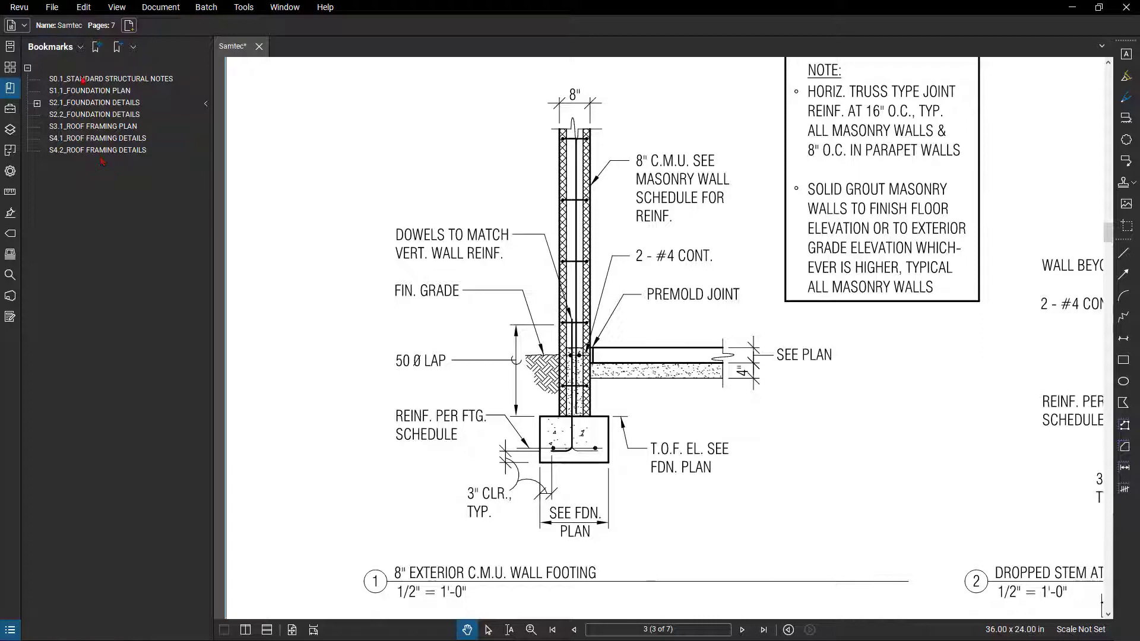
click(79, 48)
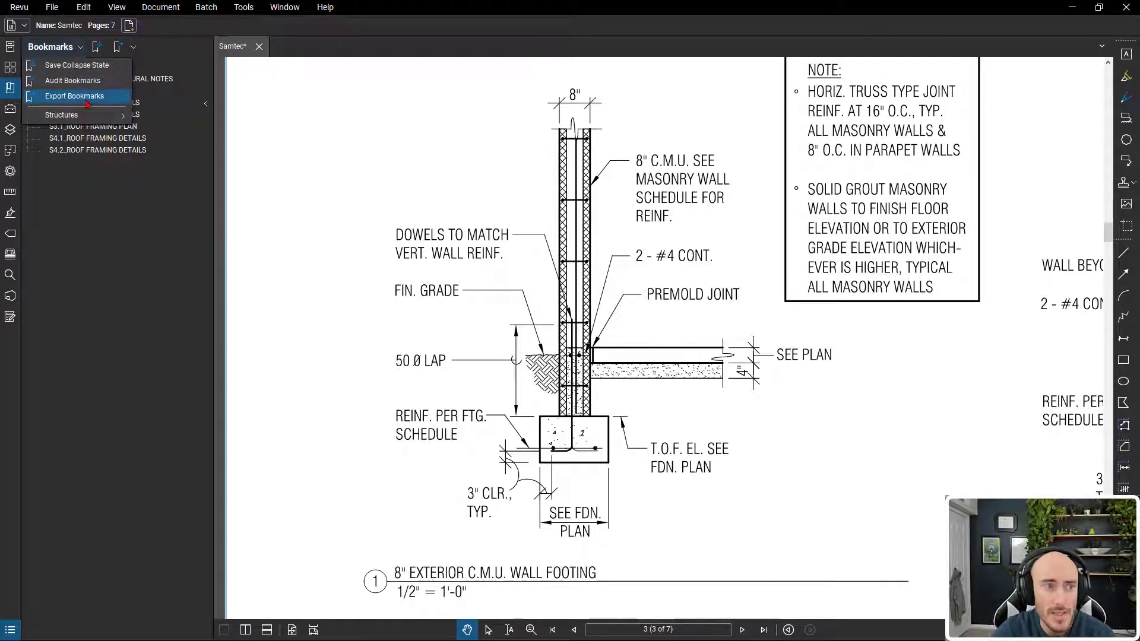
- Choose Export Bookmarks to get Tree style, PDF format export with the _Bookmarks suffix
click(90, 96)
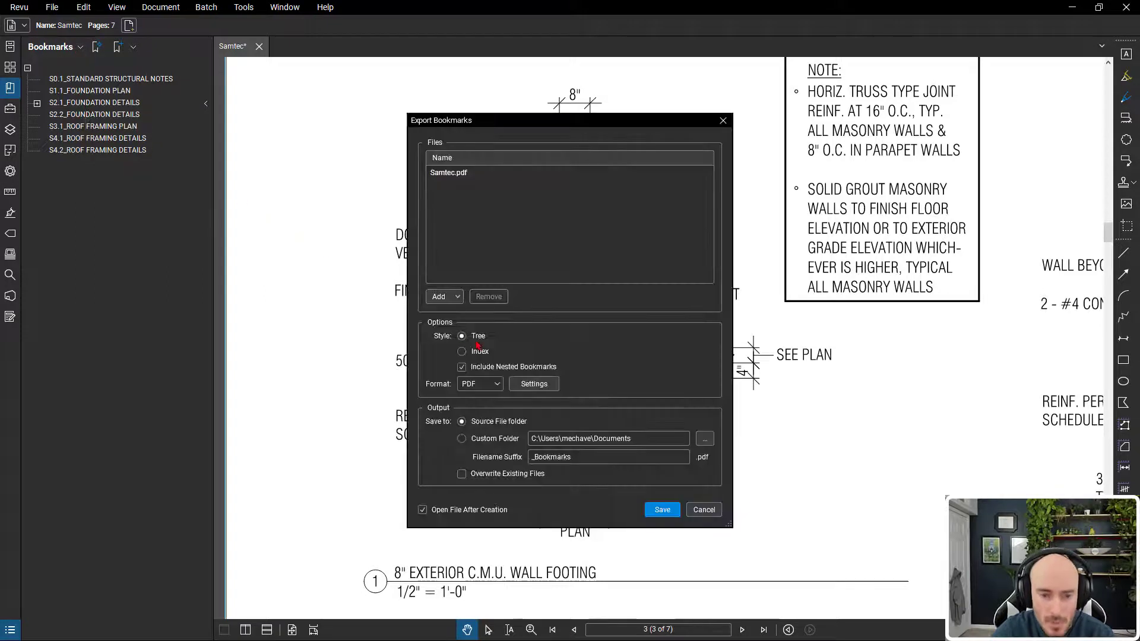